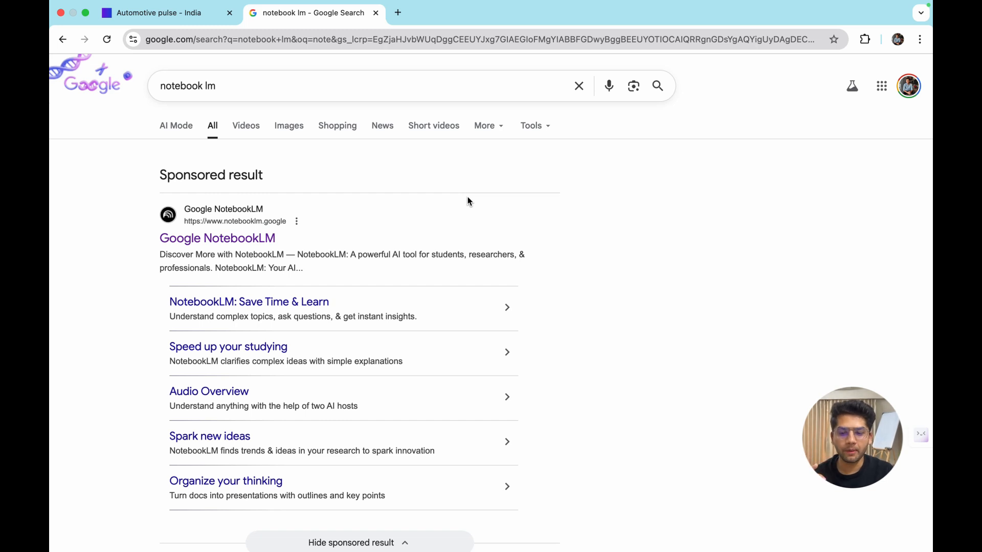
Step: Open Google NotebookLM from the search results, launch it and create a new notebook
click(249, 244)
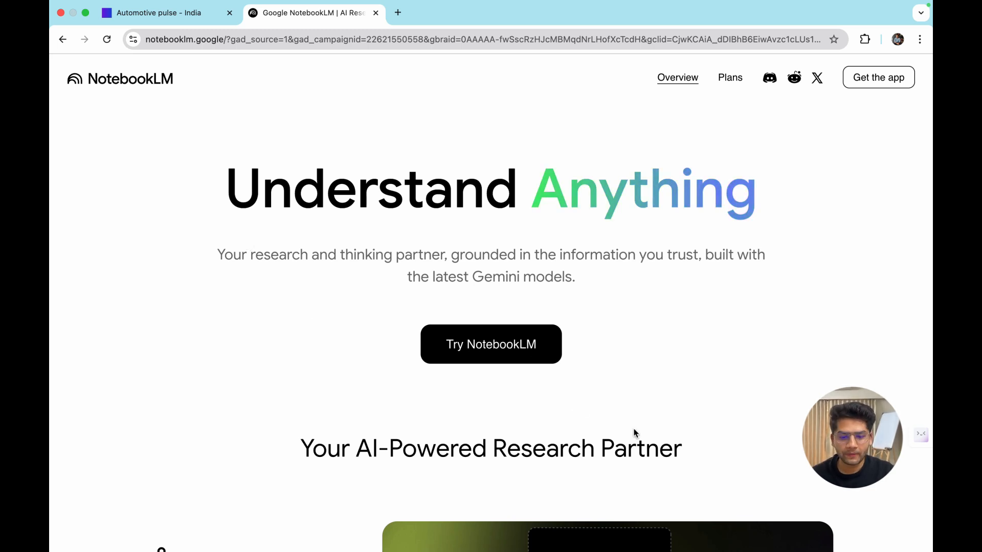
click(473, 339)
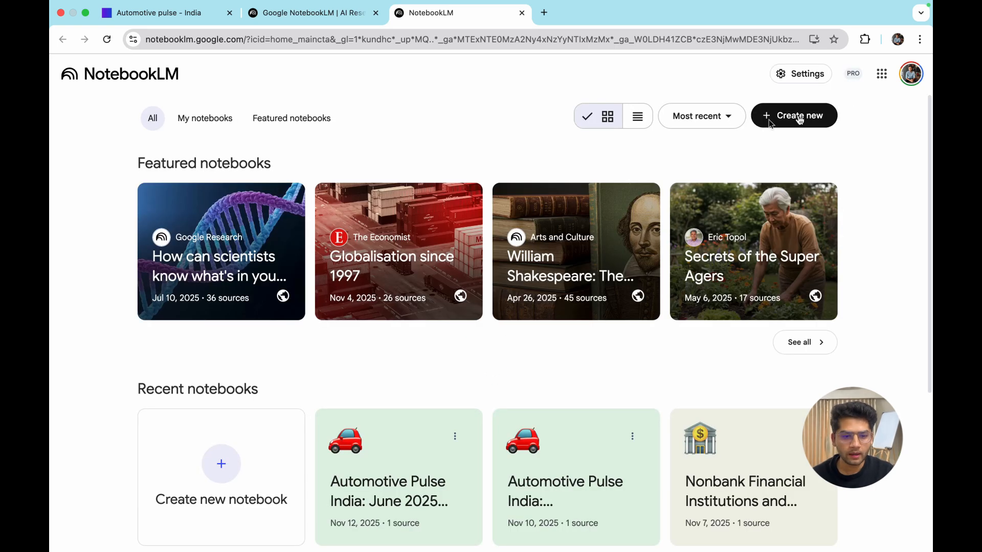
click(821, 122)
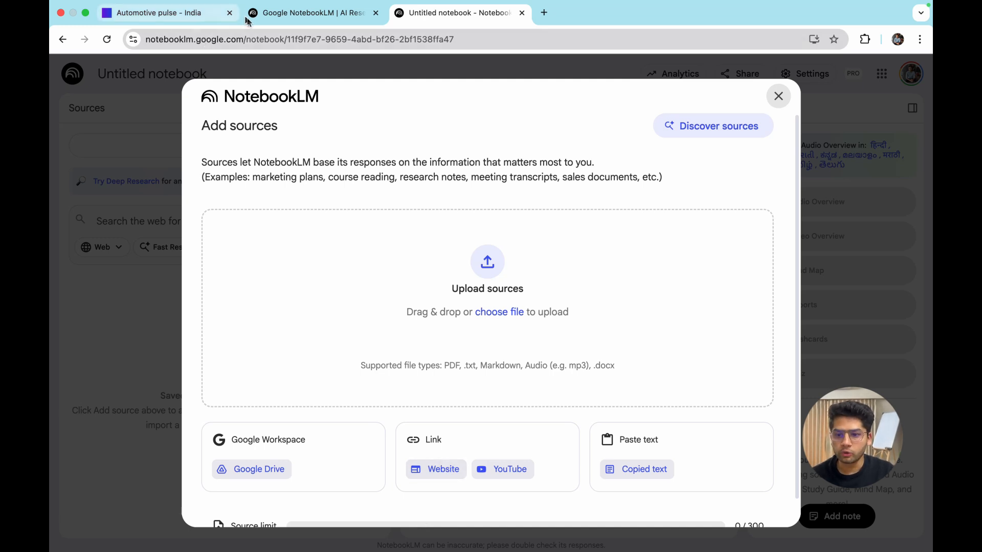
Step: Copy the web address of the KPMG "Automotive pulse - India" PDF
click(176, 14)
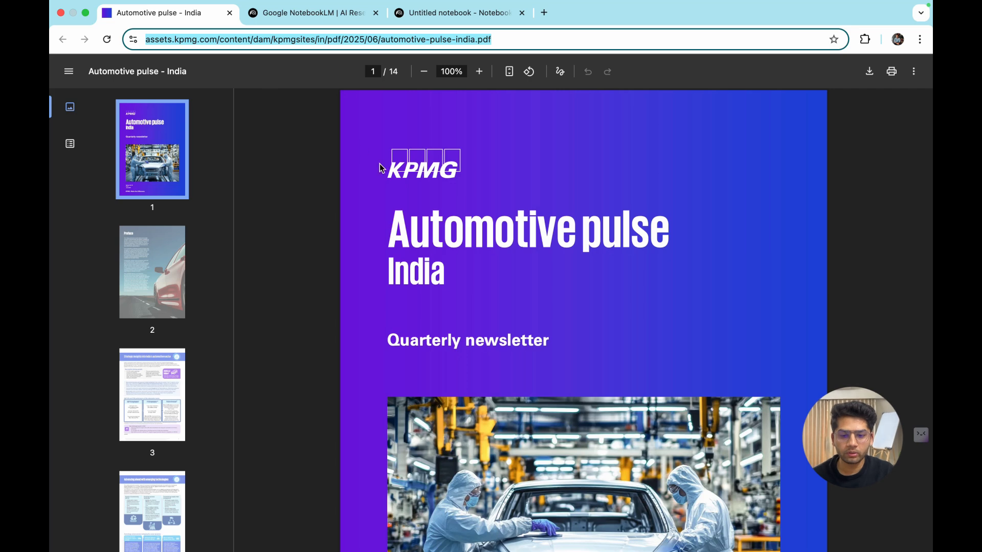
click(291, 173)
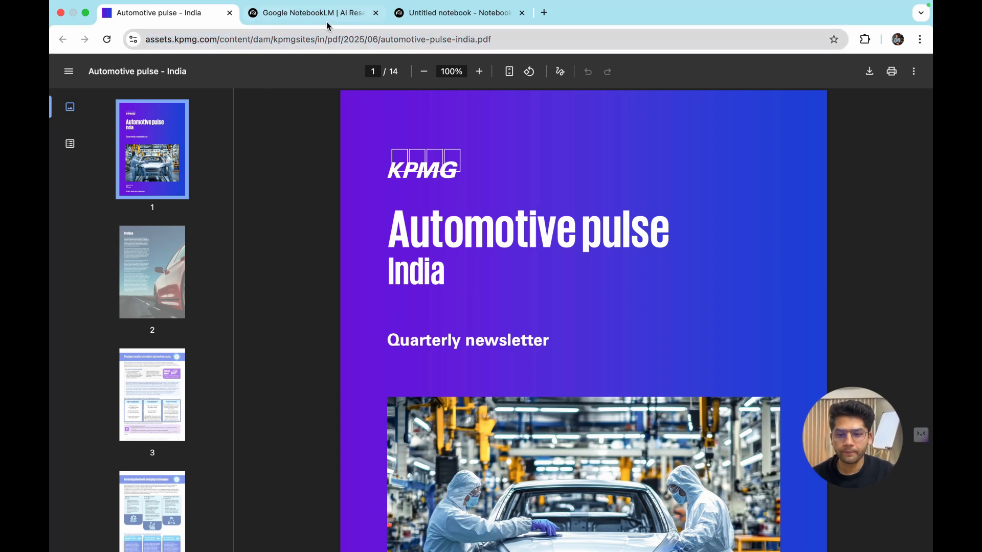
right_click(306, 48)
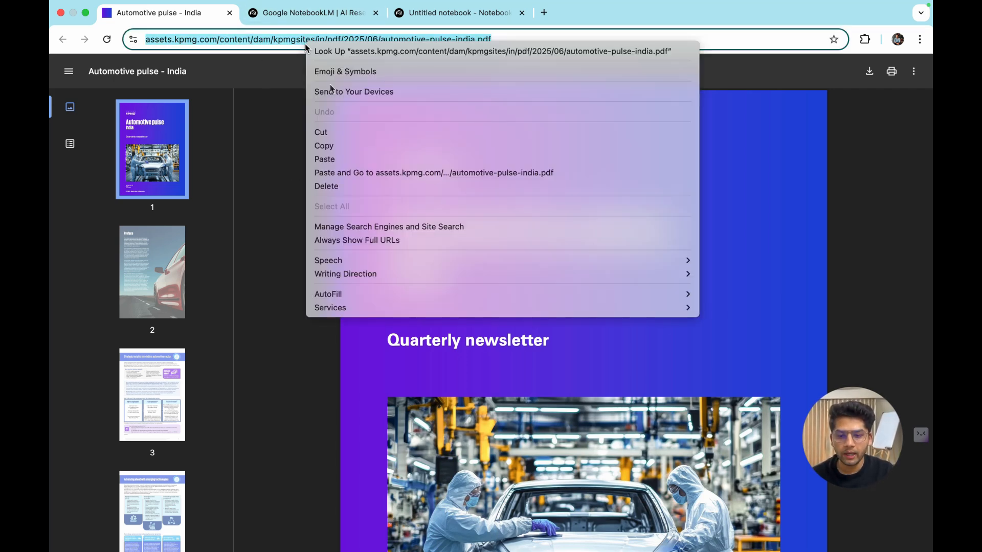
click(337, 145)
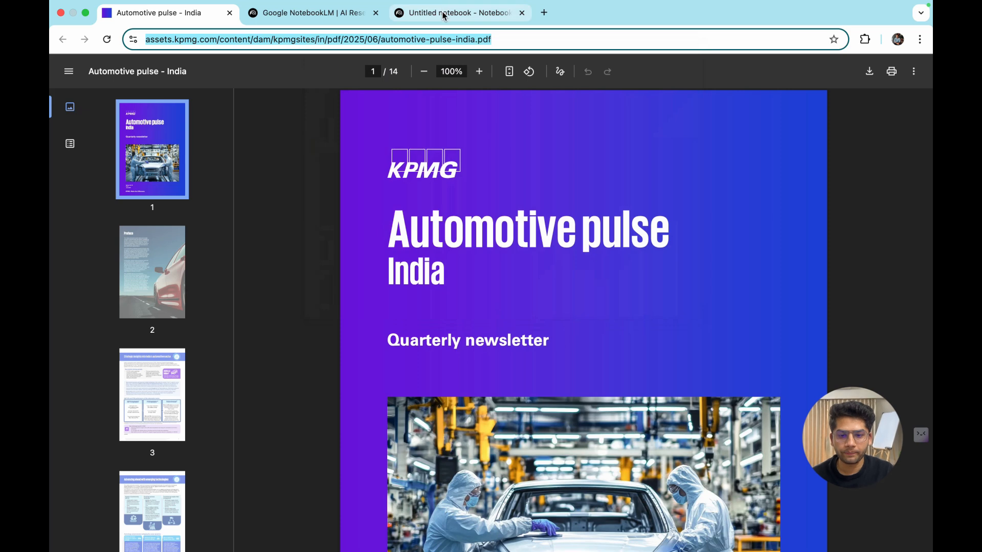
click(443, 11)
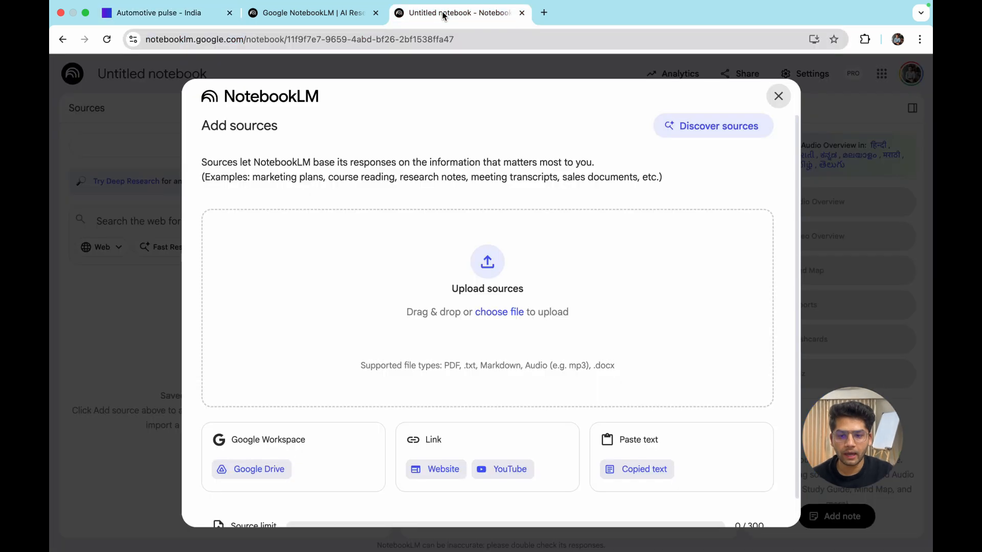
click(430, 471)
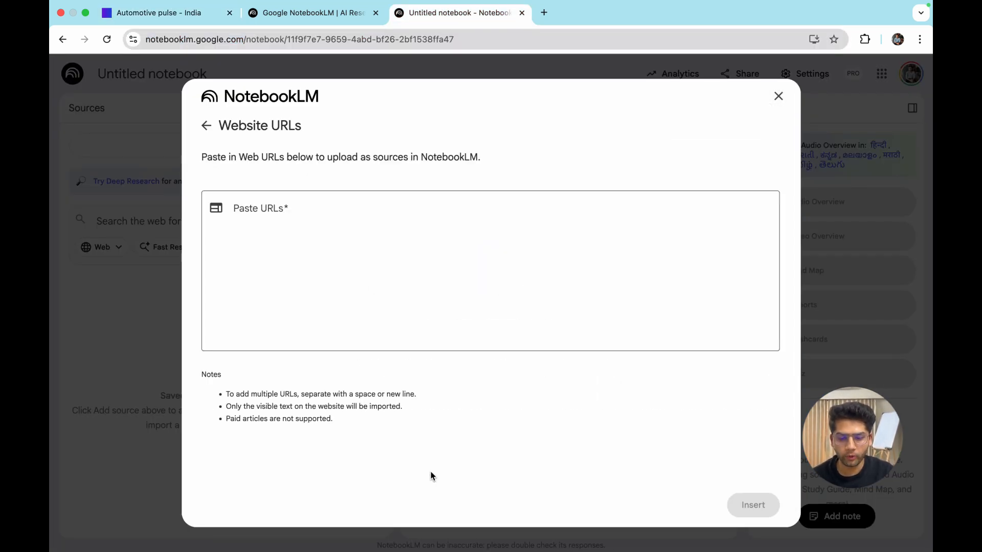
click(257, 207)
key(super+v)
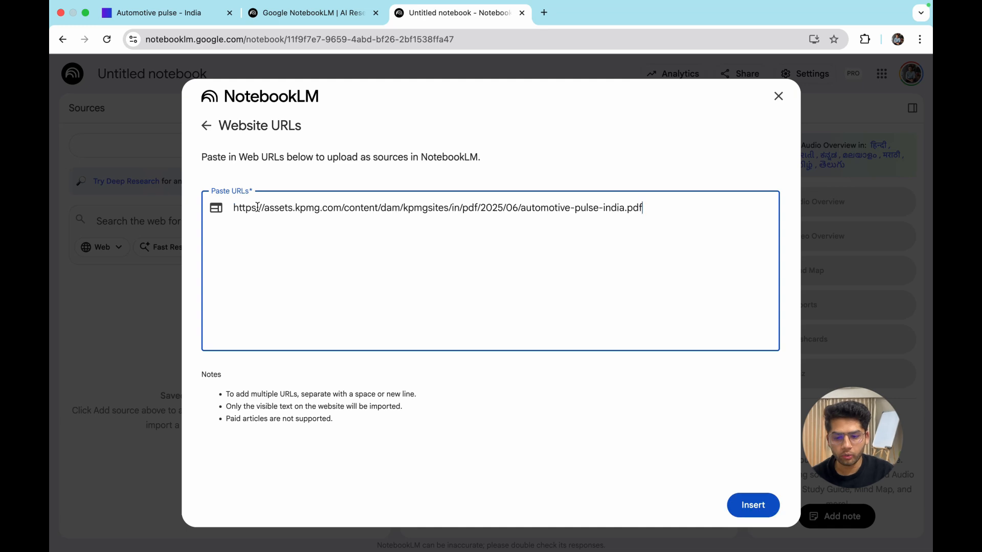
click(758, 508)
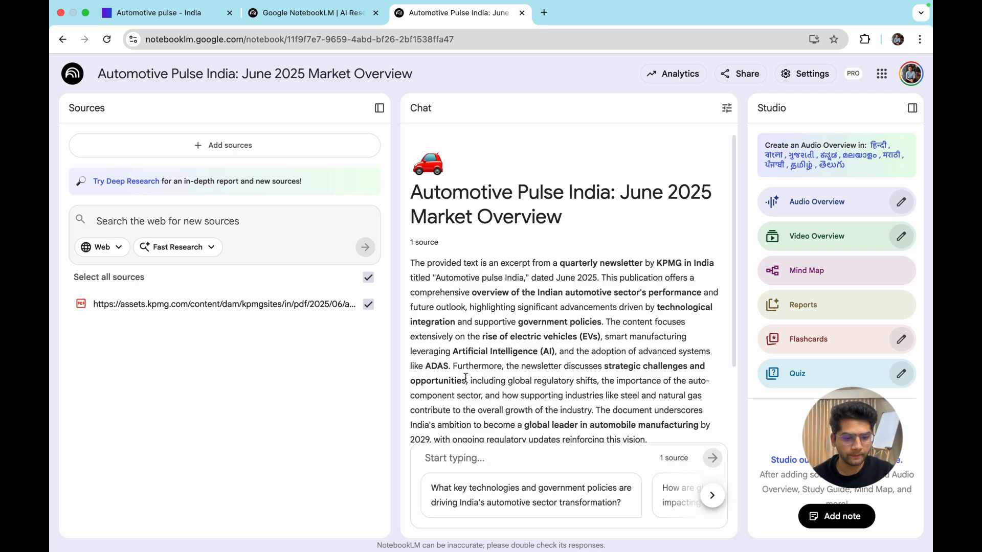
Step: Collapse the notebook's source list and ask the chat "what are the key important figures in the report?"
scroll(465, 379, down, 2)
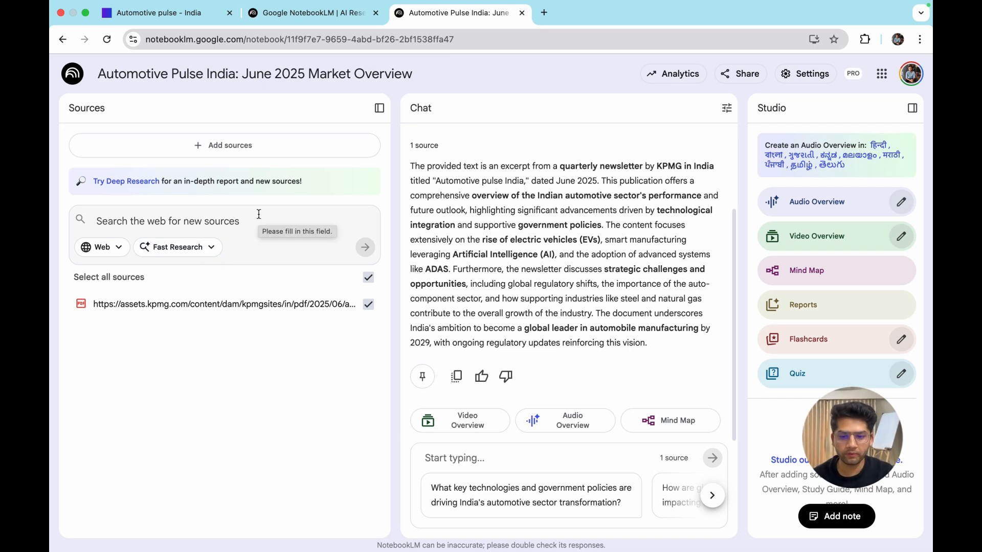
click(379, 107)
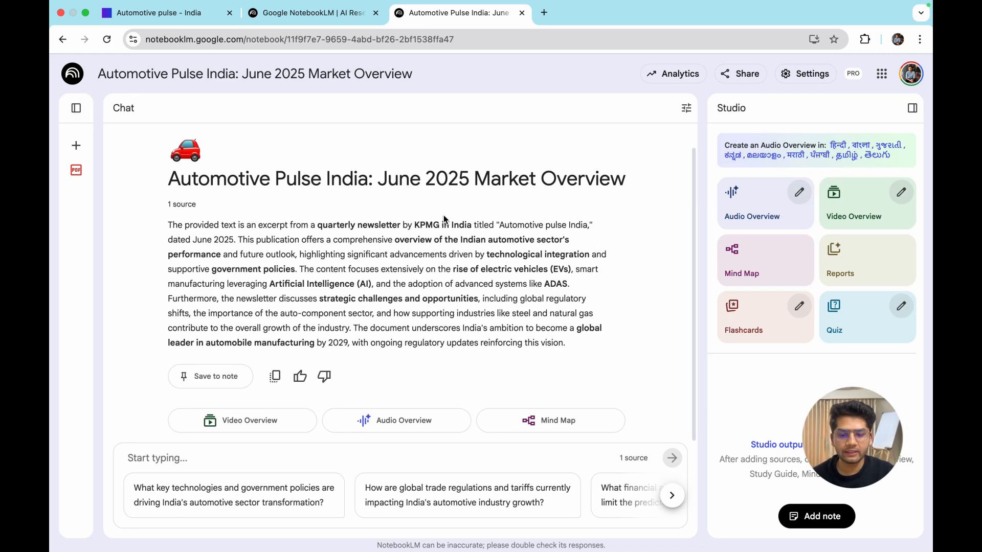
click(212, 452)
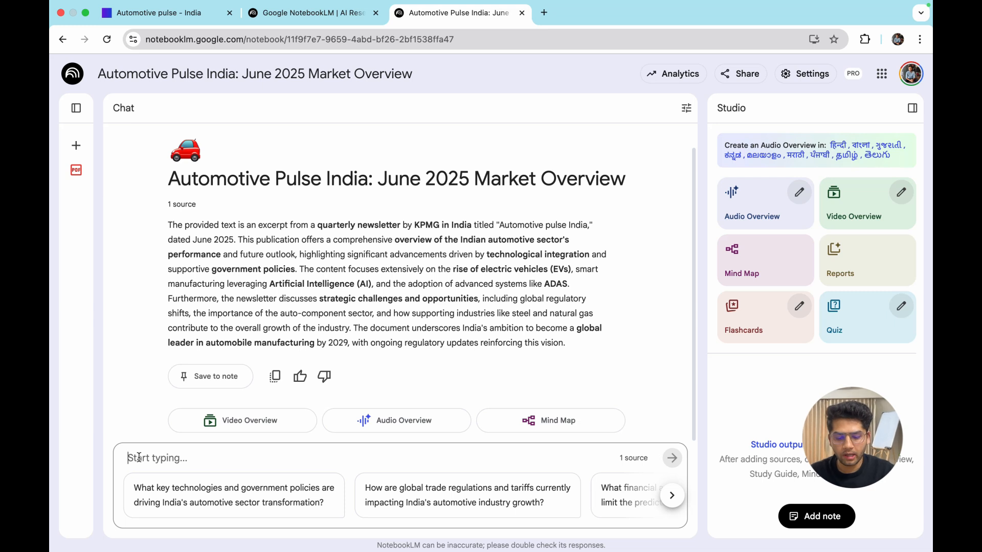
text(what are the )
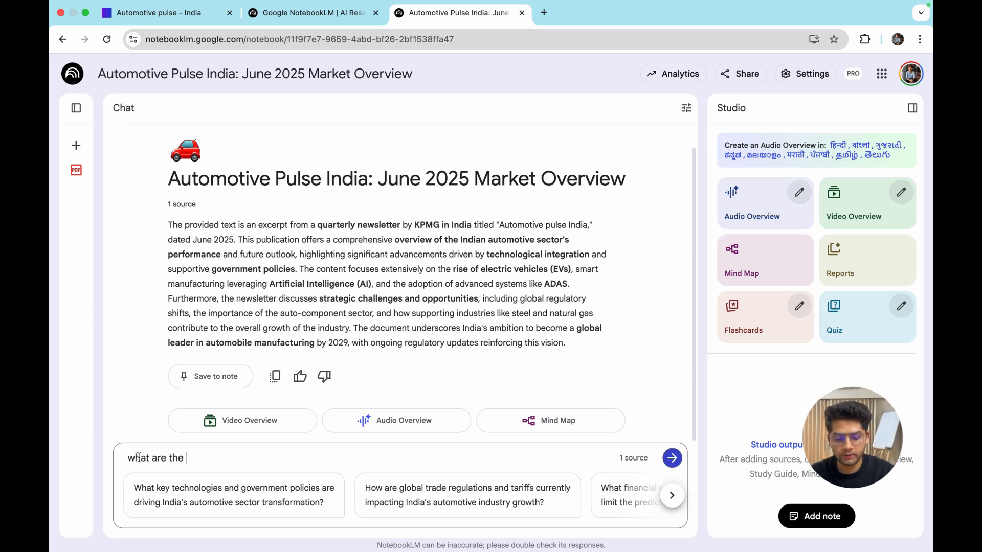
text(key )
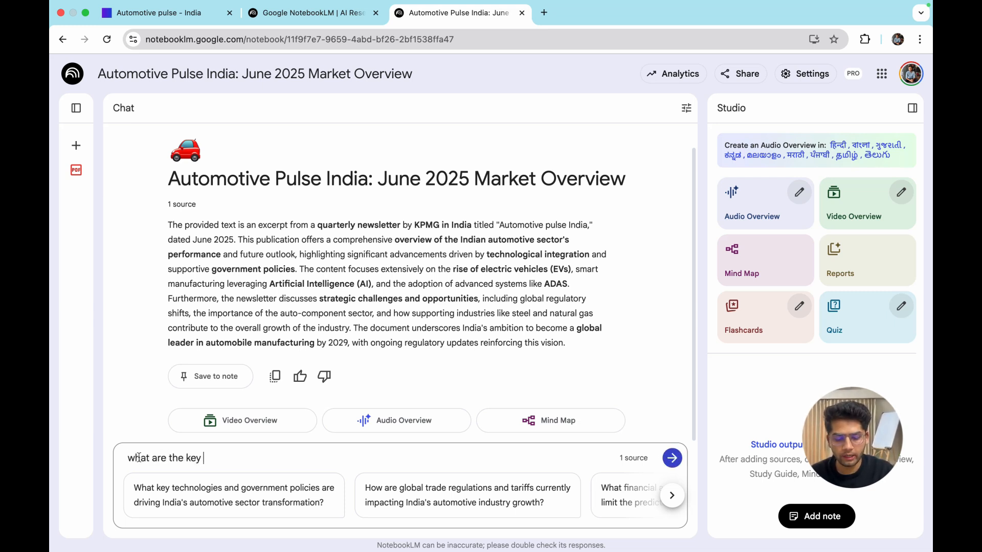
text(important)
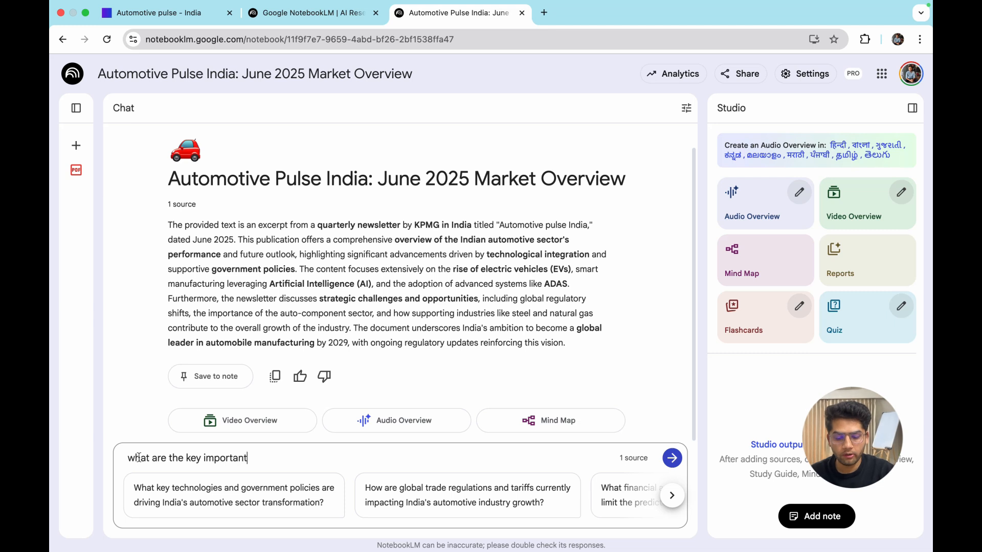
text( figures in)
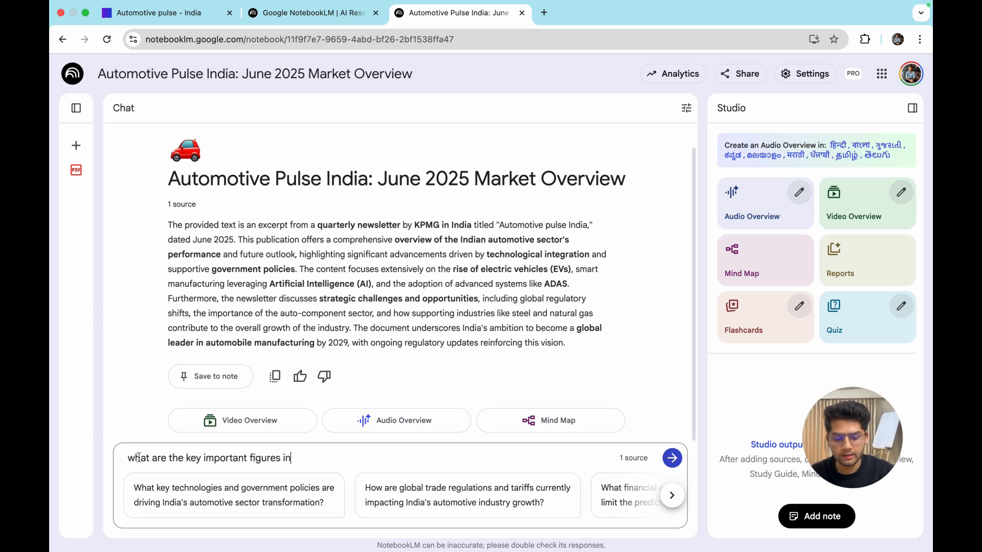
text( the repoir)
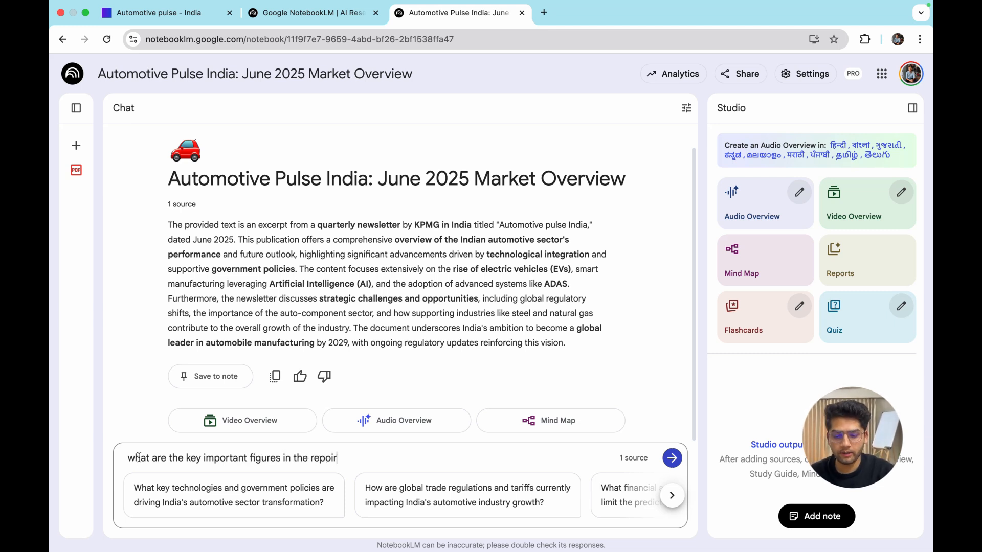
key(BackSpace)
key(BackSpace)
text(rt)
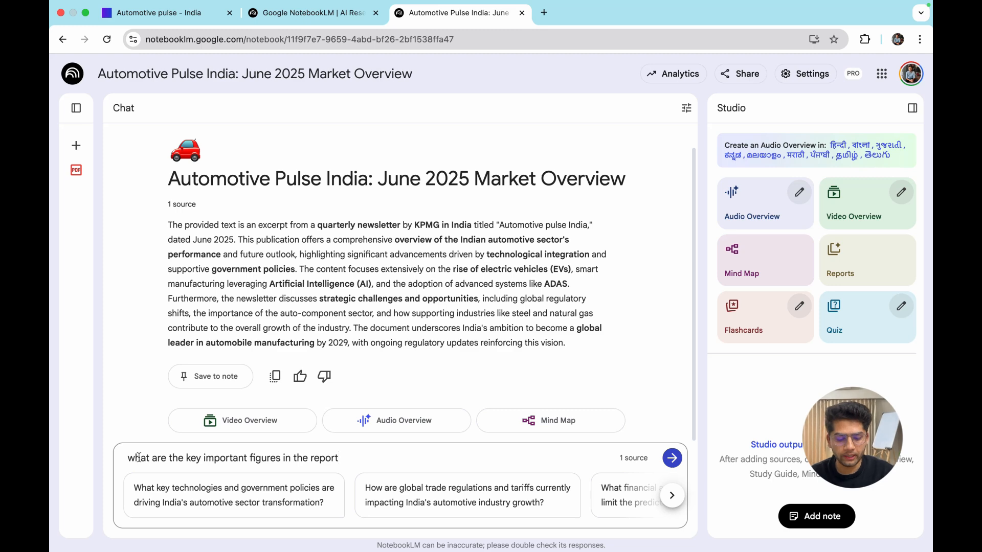
text(?)
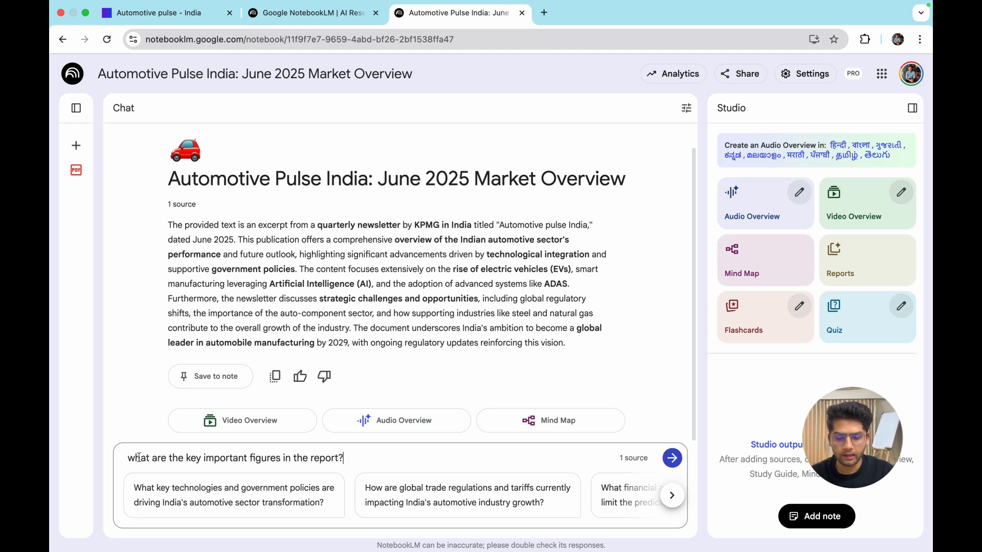
key(Return)
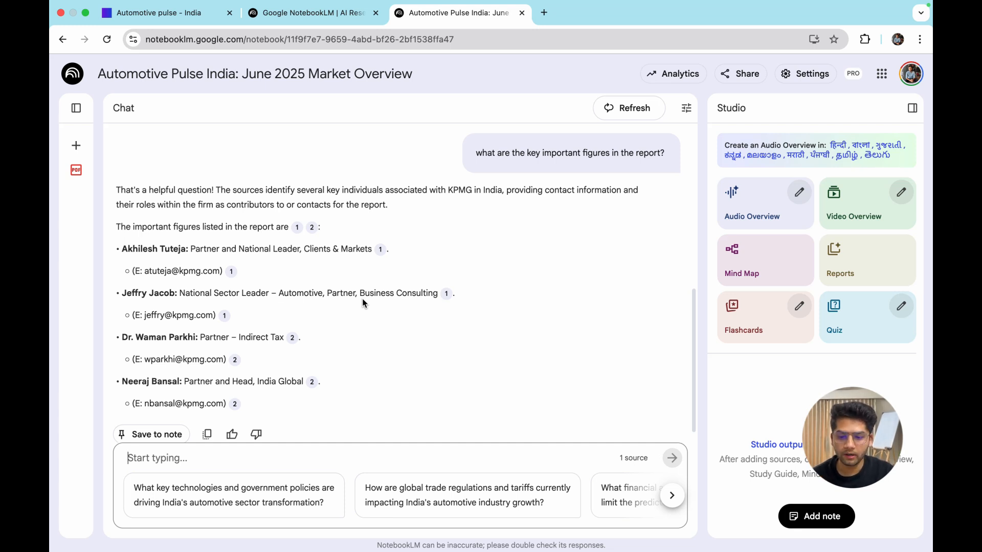
Step: Ask the notebook chat "what are the key trends in the Indian Automobile space?"
scroll(362, 298, down, 1)
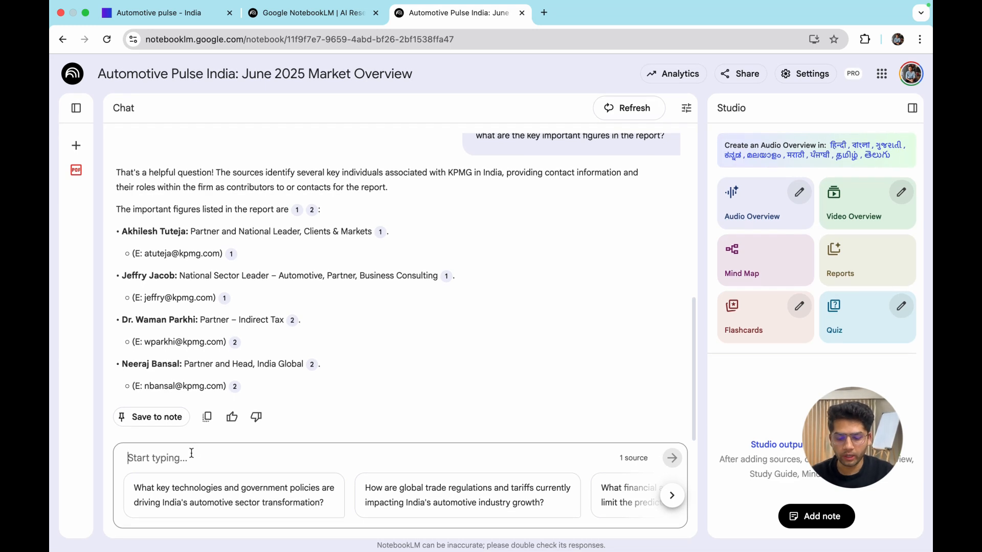
text(what s)
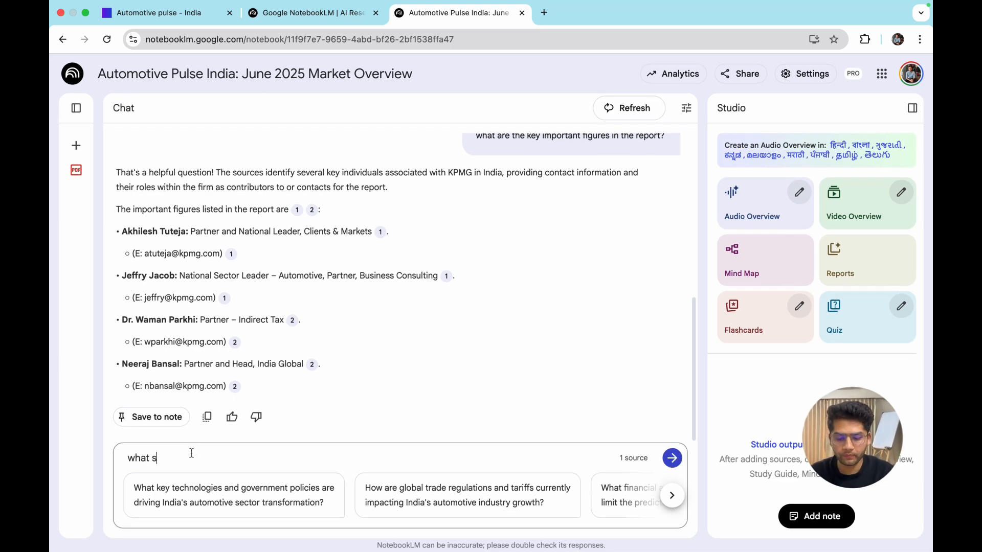
text(re the)
key(BackSpace)
key(BackSpace)
key(BackSpace)
key(BackSpace)
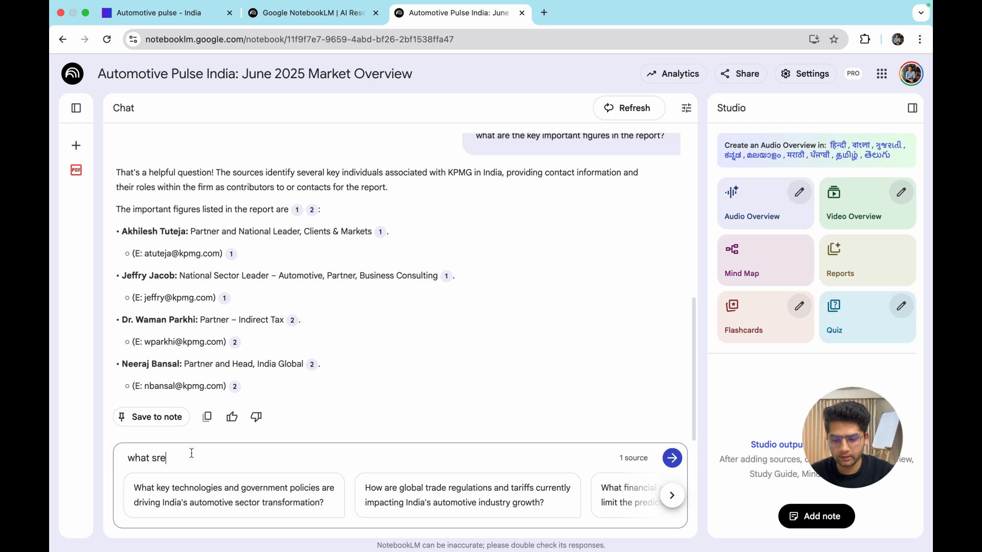
key(BackSpace)
key(BackSpace)
key(BackSpace)
text(are the )
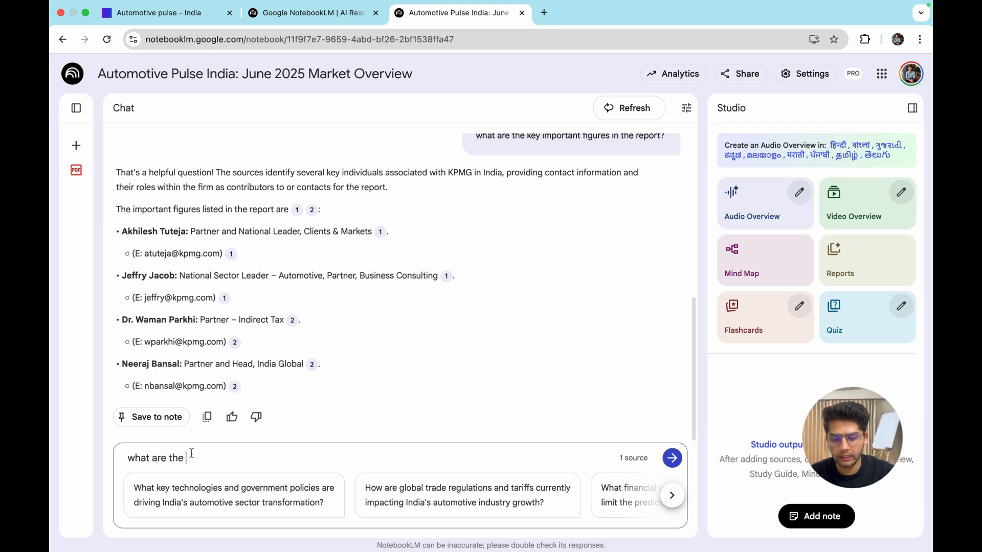
text(key trends )
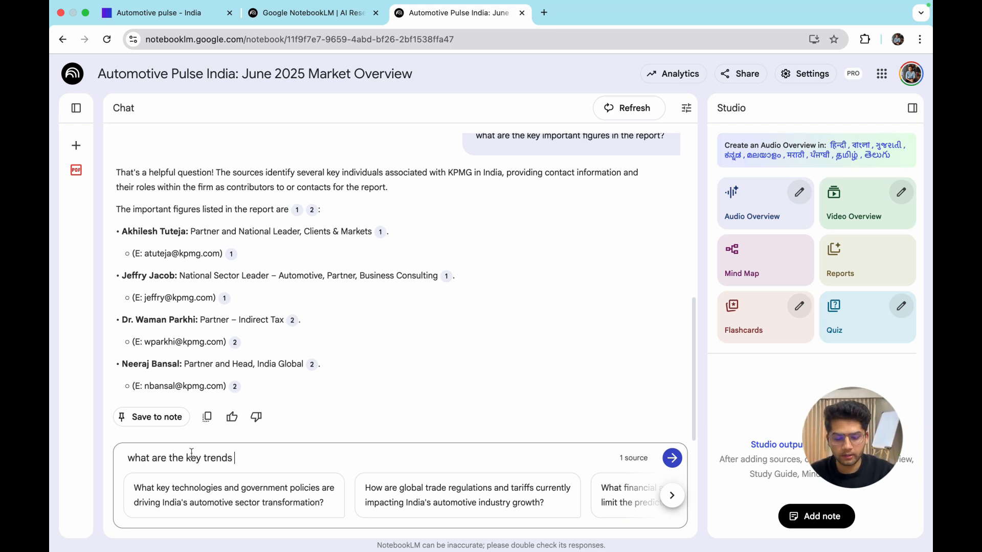
text(in the l)
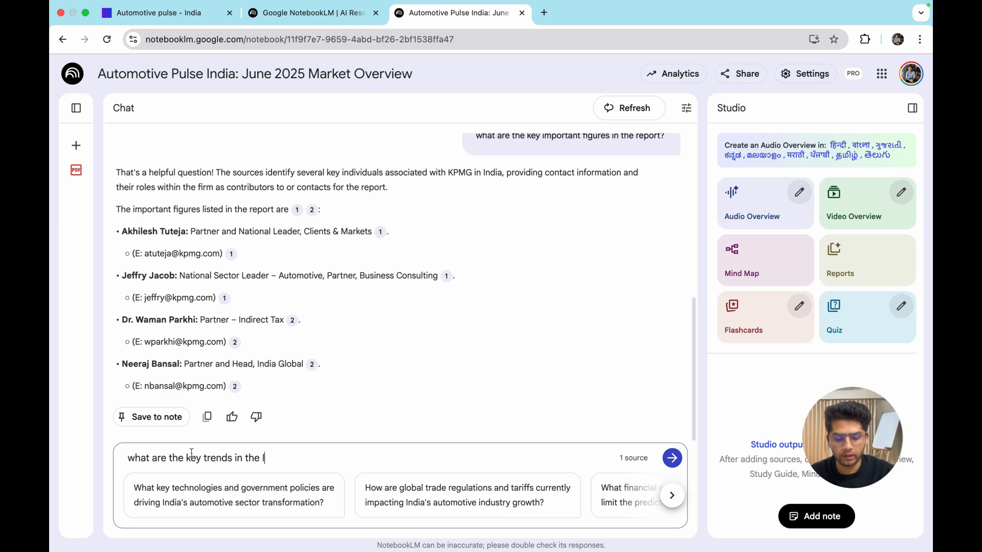
key(BackSpace)
text(Indian Autom)
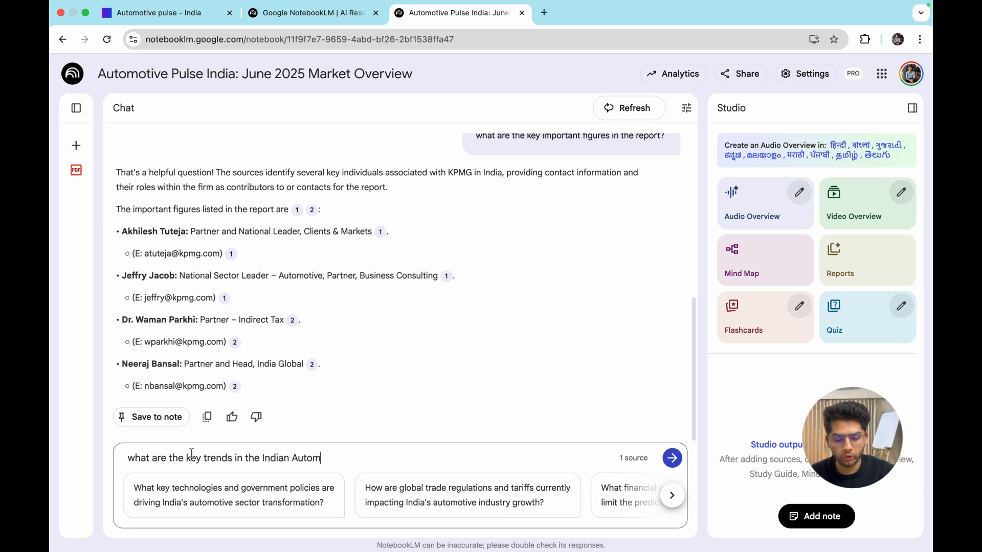
text(obile space)
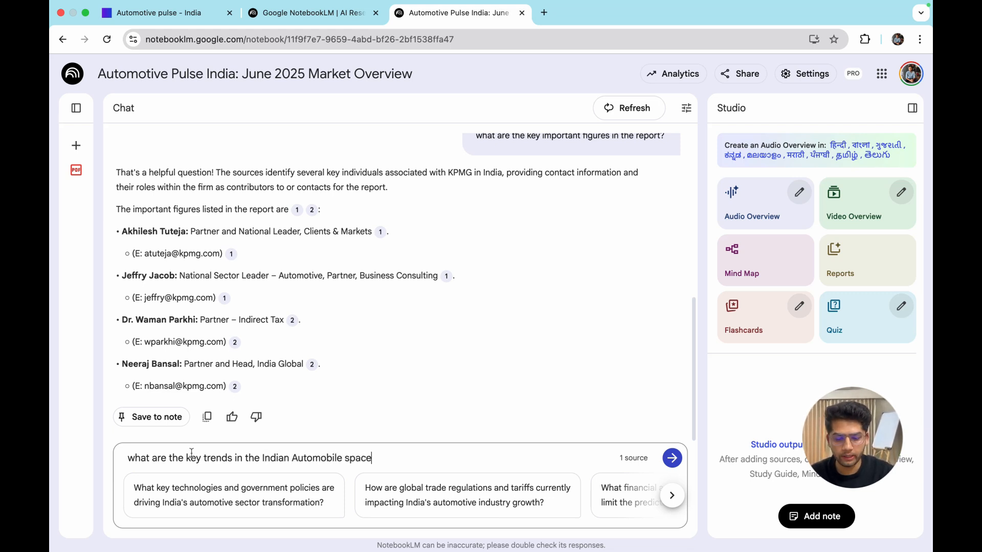
text(?)
key(Return)
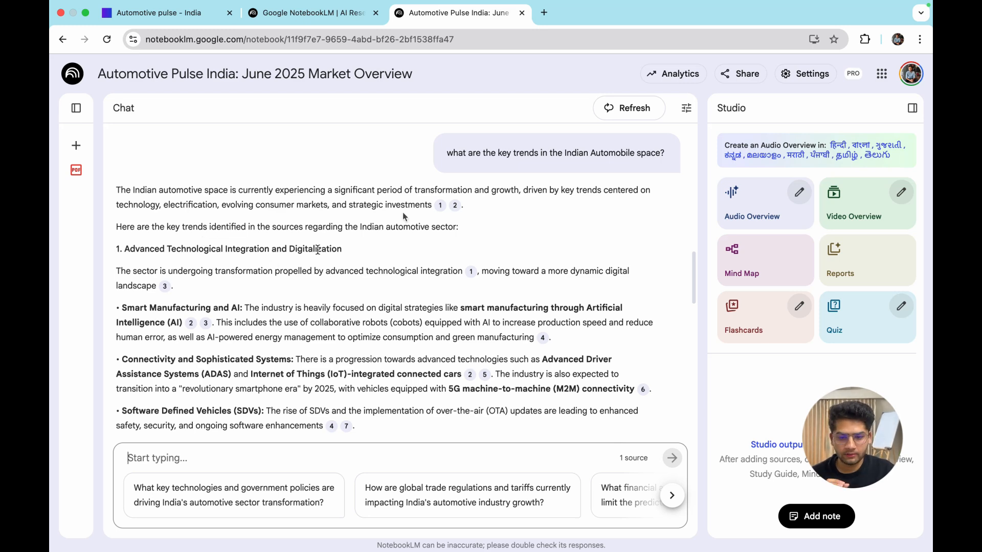
Step: Read the key-trends answer, highlighting the sentence on advanced technological integration and the "Smart Manufacturing and AI" heading
scroll(306, 281, down, 2)
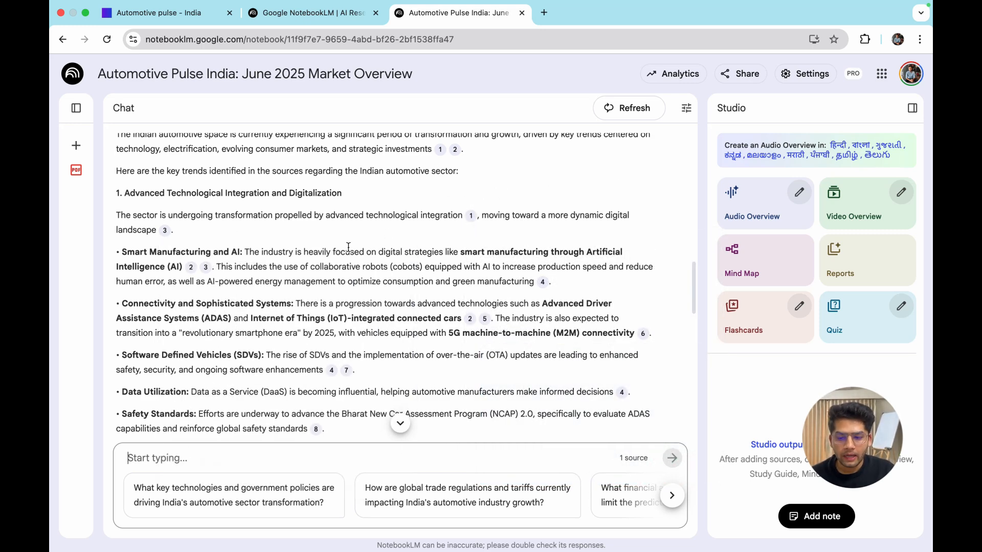
scroll(347, 246, down, 2)
scroll(349, 250, up, 1)
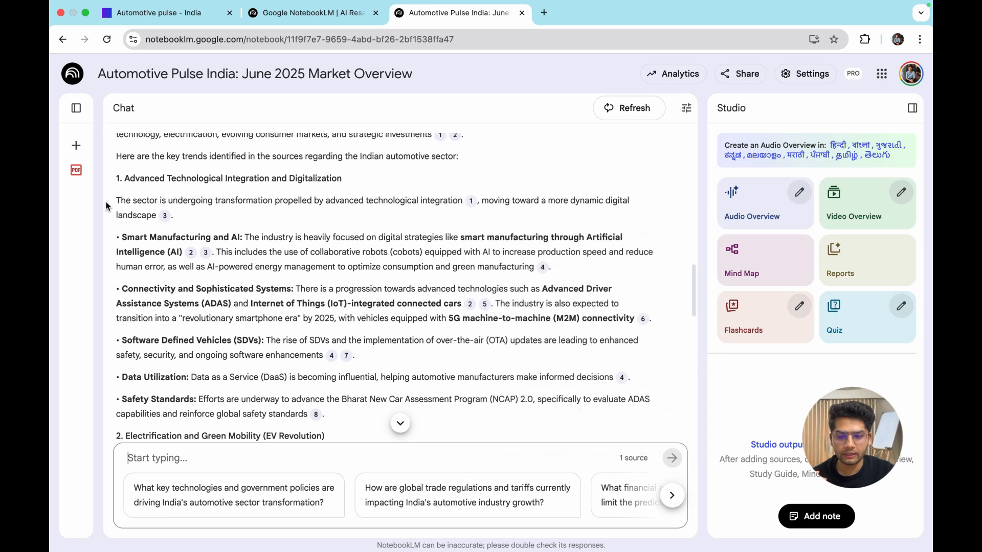
drag(120, 200, 460, 203)
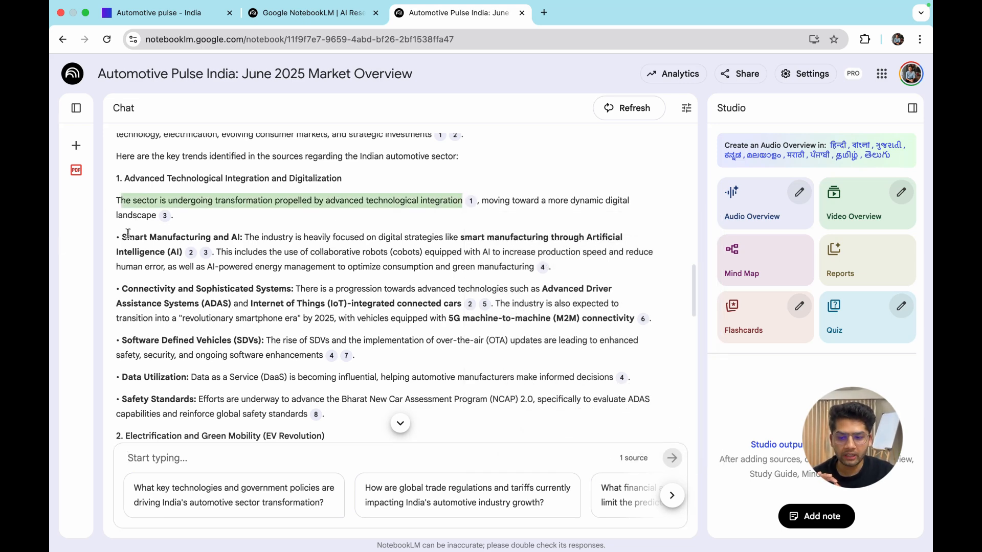
drag(122, 235, 241, 238)
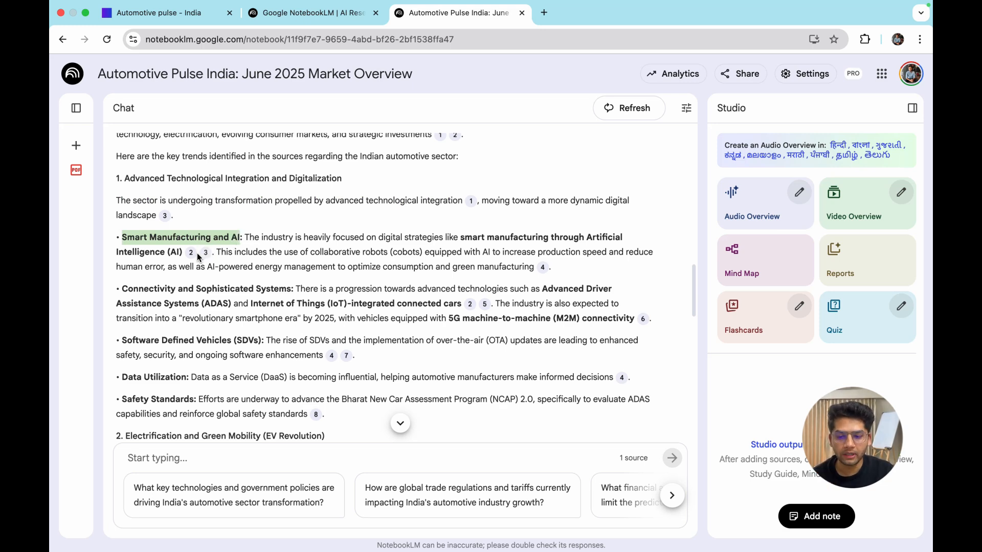
Step: Open citation 2 of the "Smart Manufacturing and AI" point and read the cited passage in the source
mouse_move(192, 256)
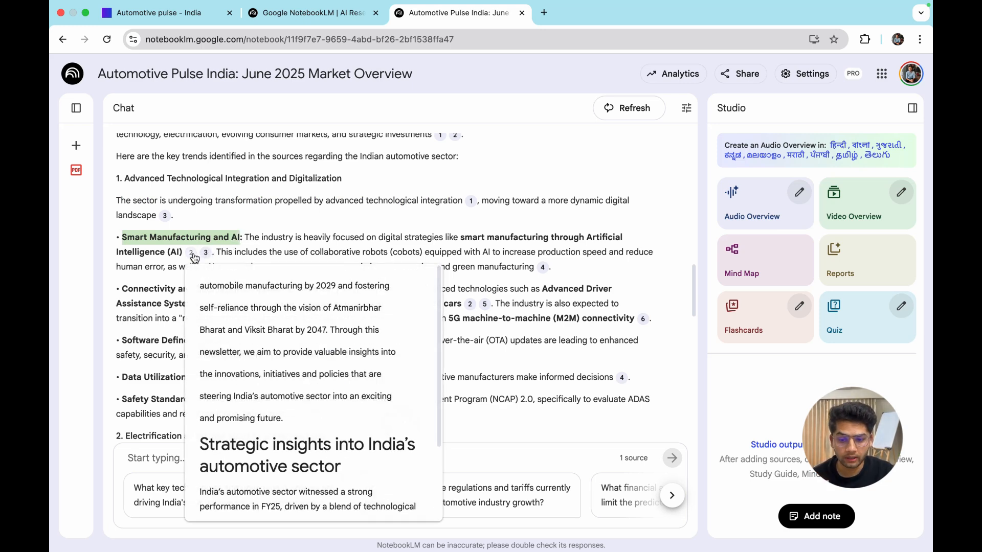
click(193, 254)
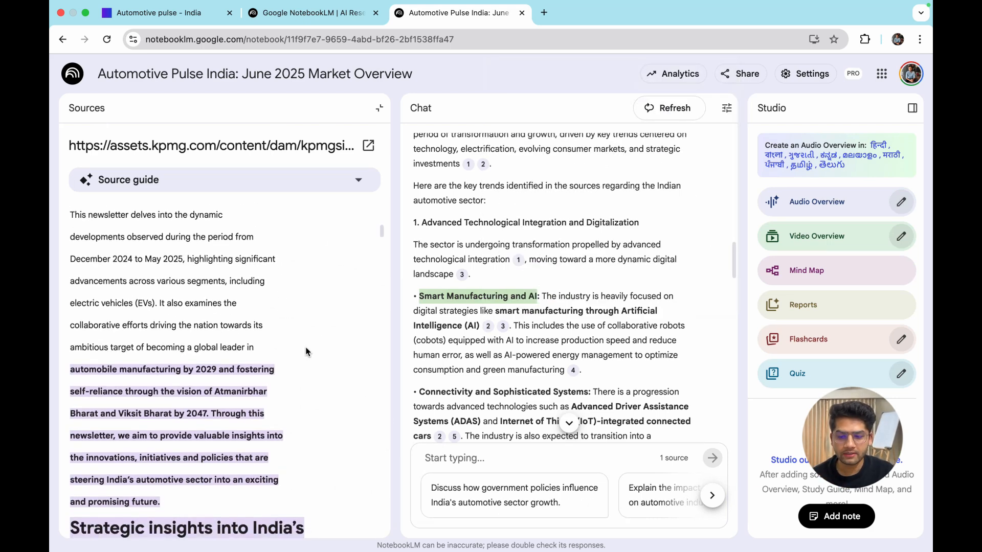
scroll(306, 352, down, 3)
scroll(305, 351, down, 4)
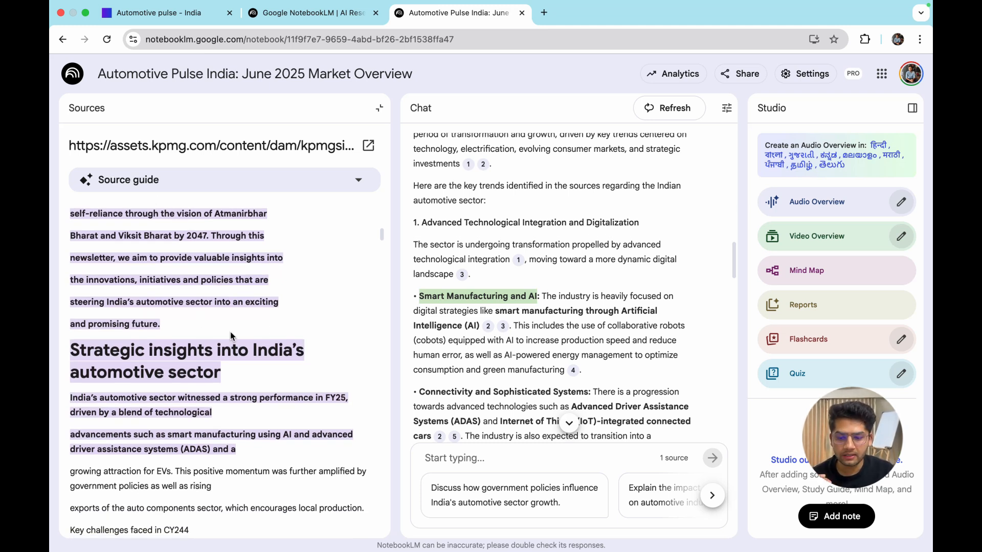
scroll(230, 336, down, 1)
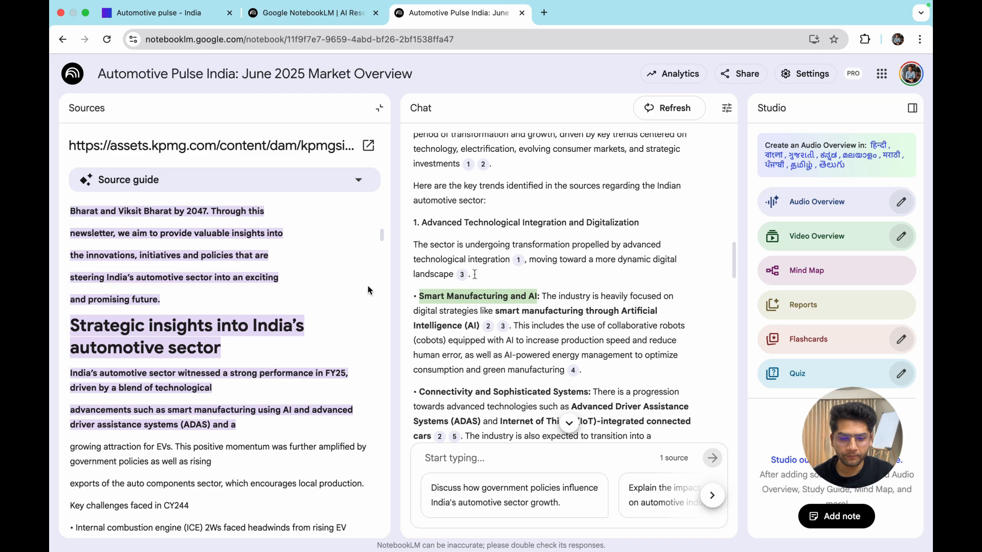
Step: Check the source passage behind citation 3 of the same point, then close the source view
click(494, 328)
scroll(257, 388, down, 3)
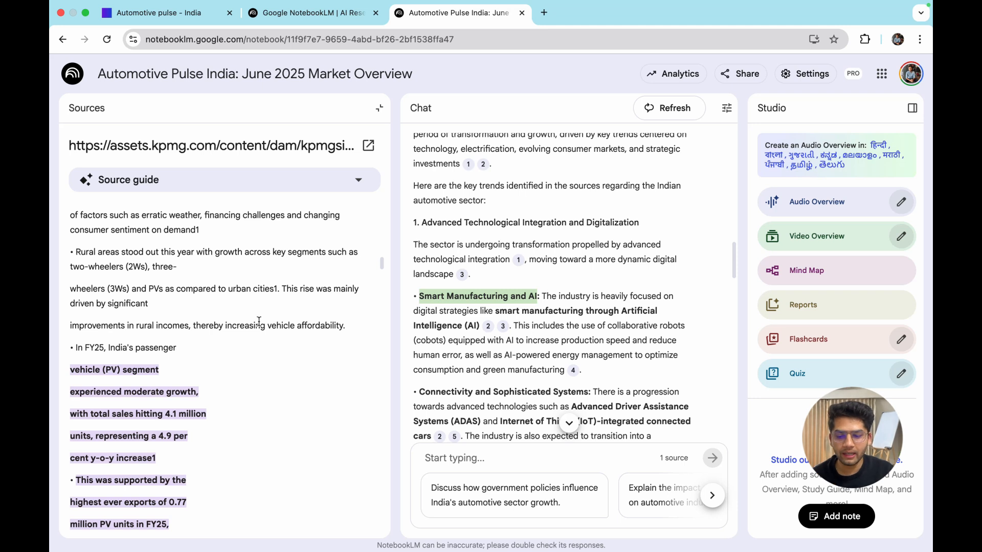
scroll(259, 321, down, 5)
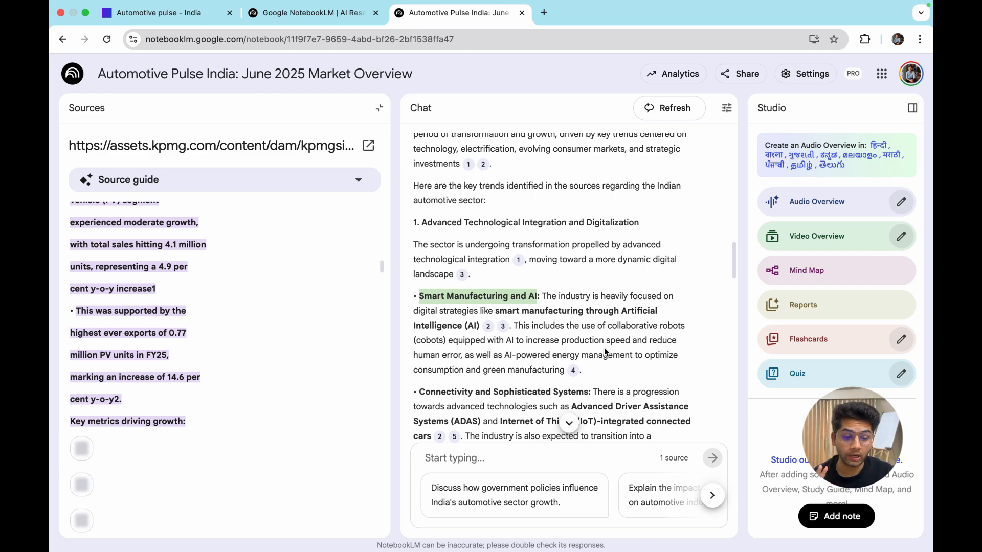
click(378, 108)
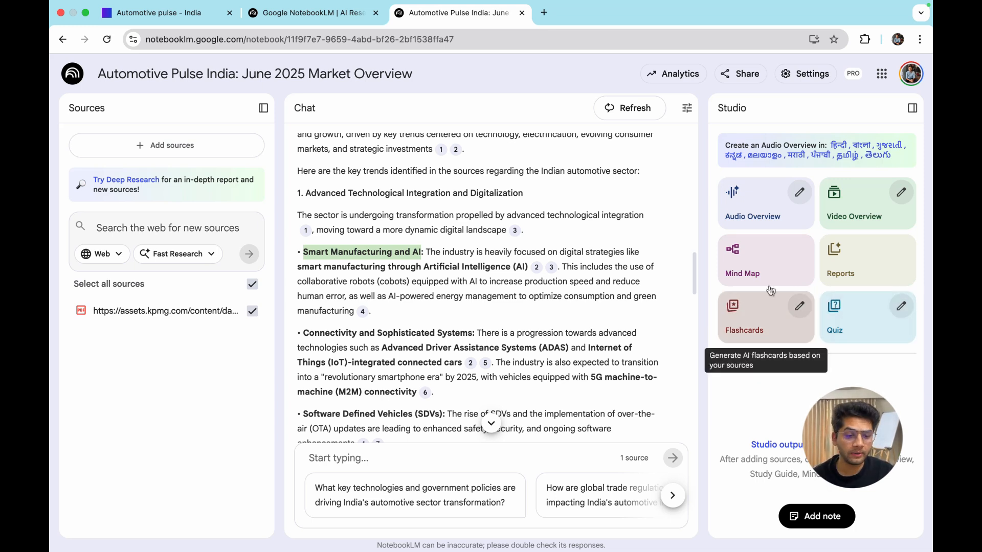
Step: Generate a mind map from the source and open it to view its main branches
click(757, 249)
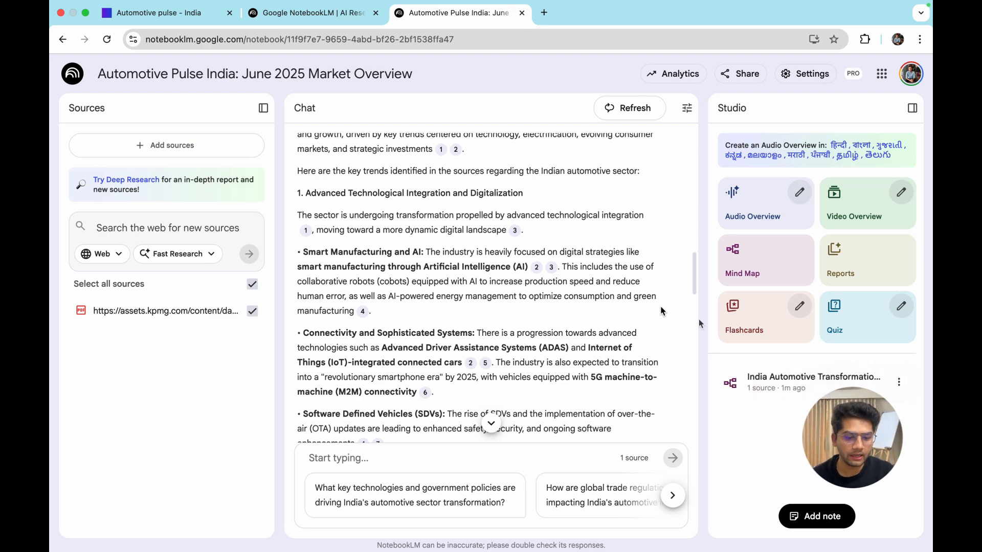
click(818, 382)
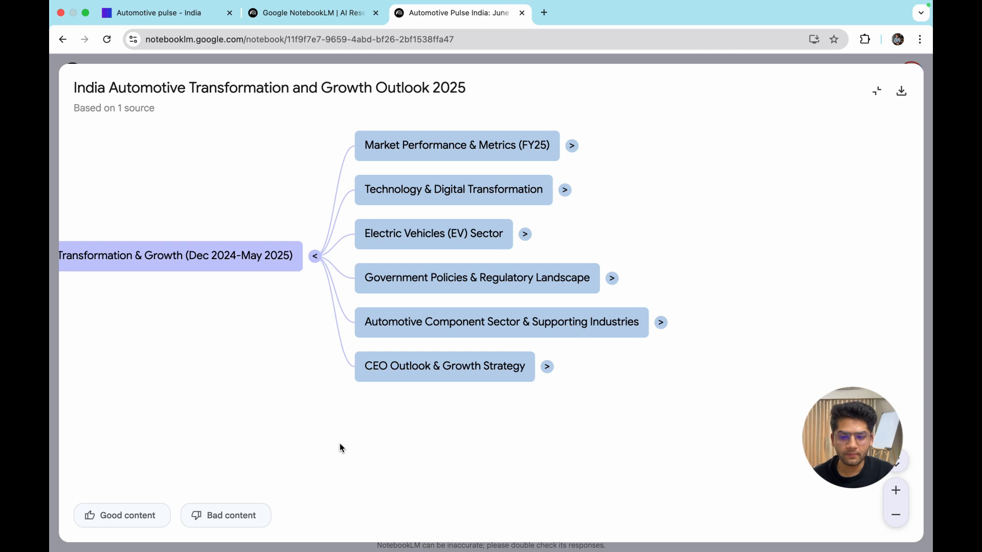
drag(340, 444, 511, 444)
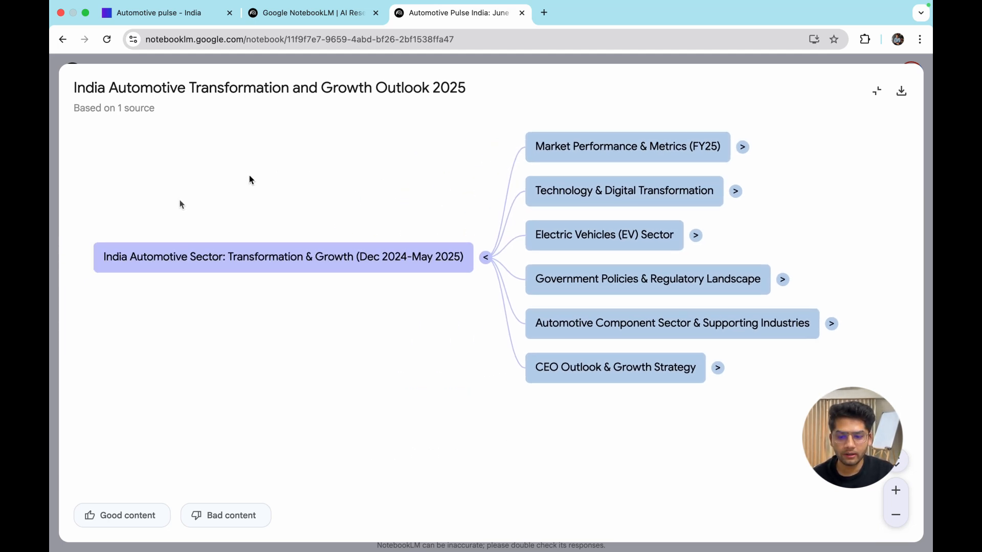
drag(427, 439, 252, 432)
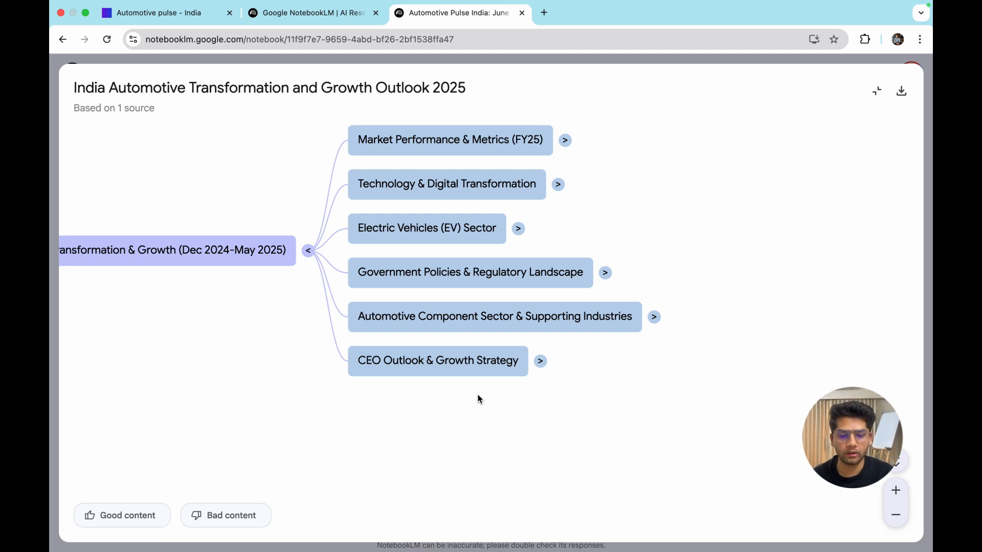
Step: Expand the mind map's Electric Vehicles (EV) Sector branch and have the chat discuss its EV Challenges topic
click(517, 230)
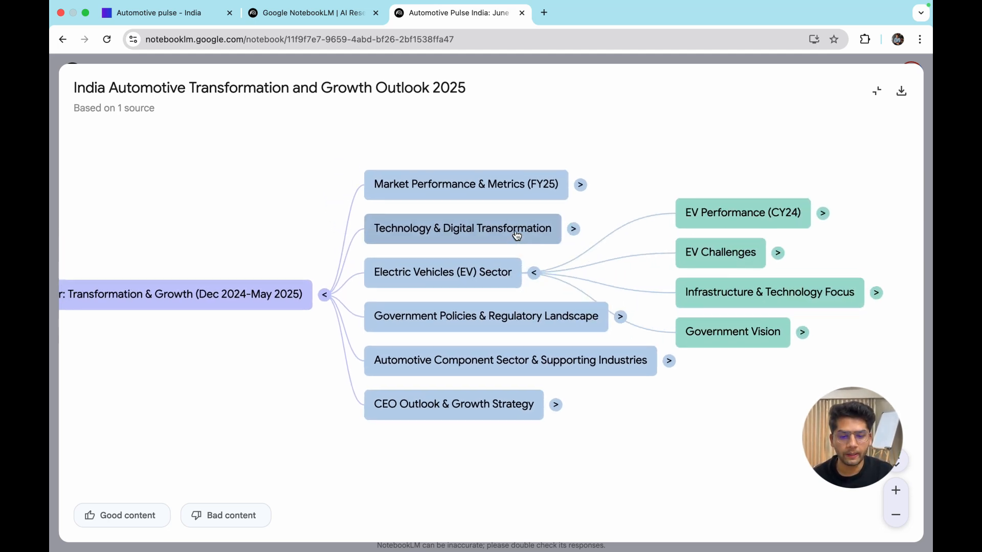
drag(738, 442, 614, 395)
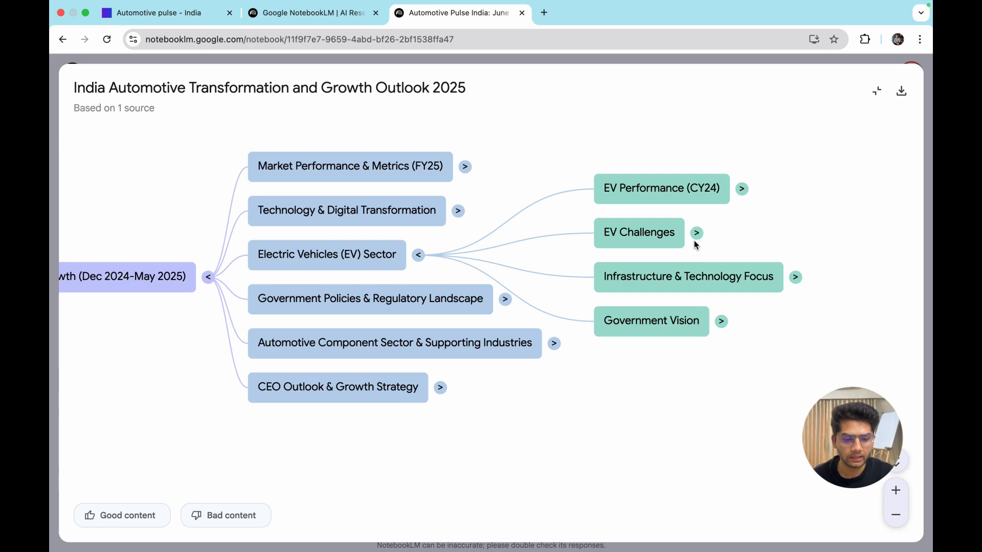
click(653, 236)
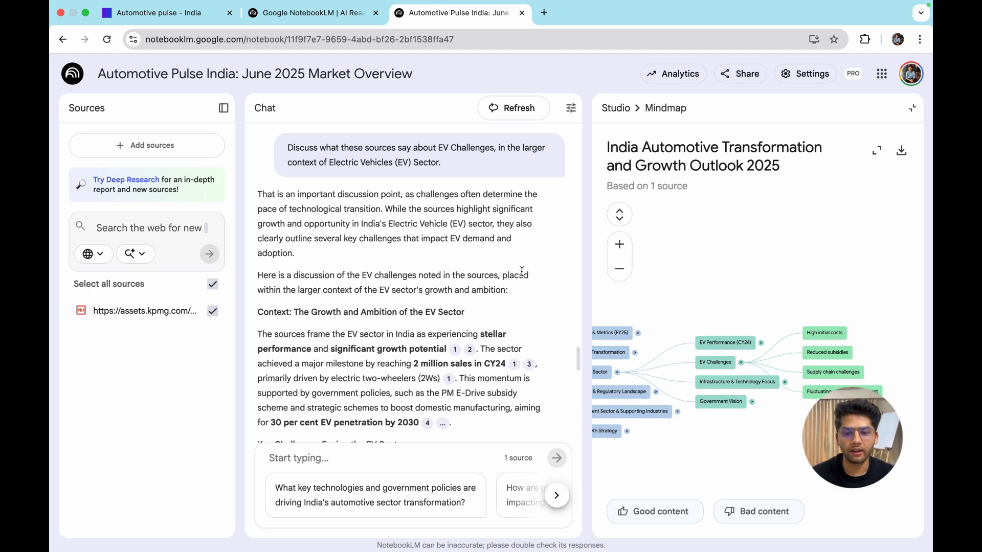
scroll(395, 299, down, 3)
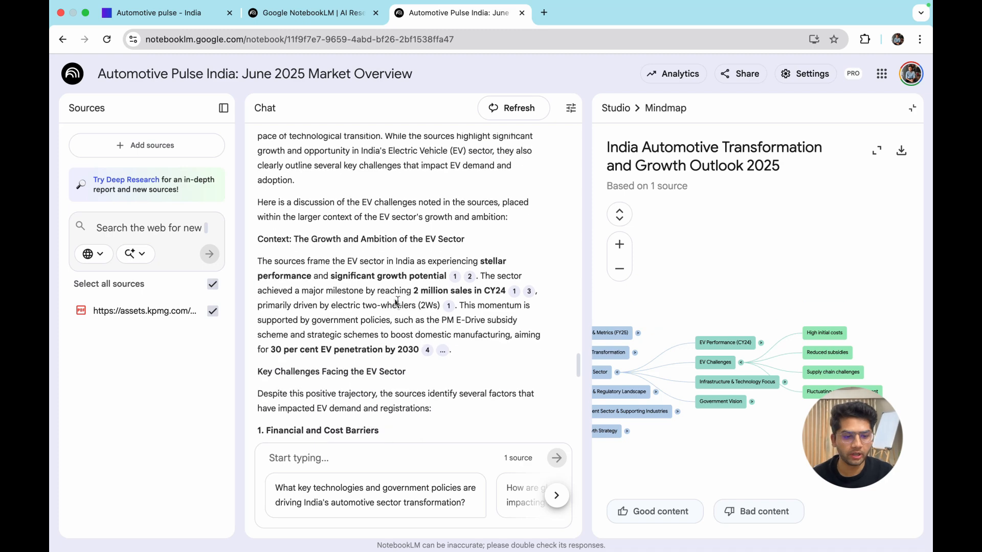
Step: Close the mind map and generate flashcards and a quiz from the source
click(911, 109)
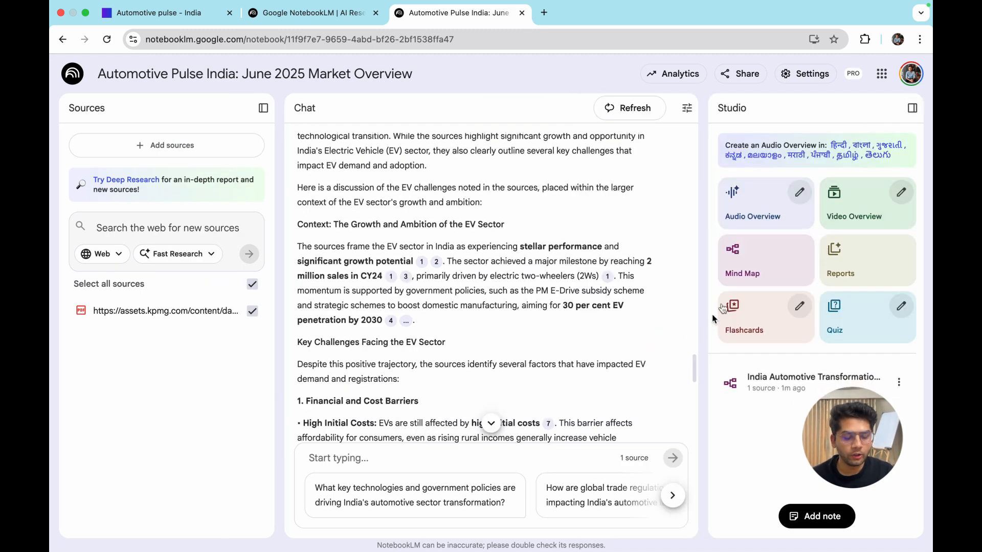
click(733, 314)
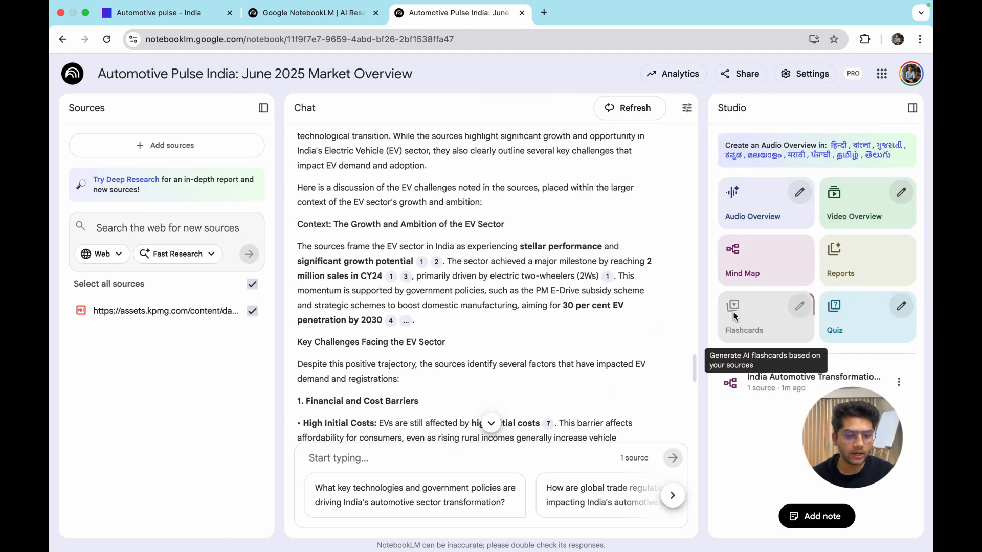
click(867, 316)
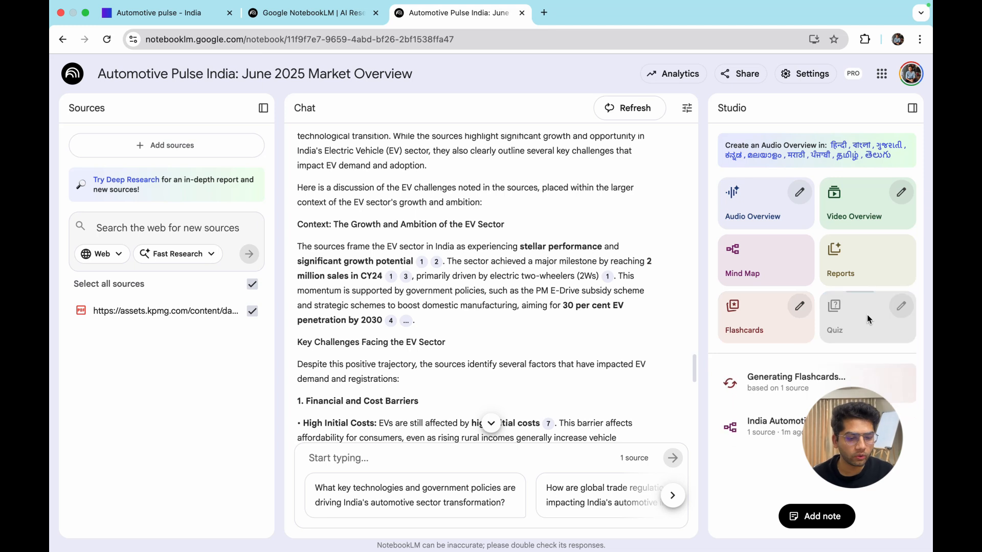